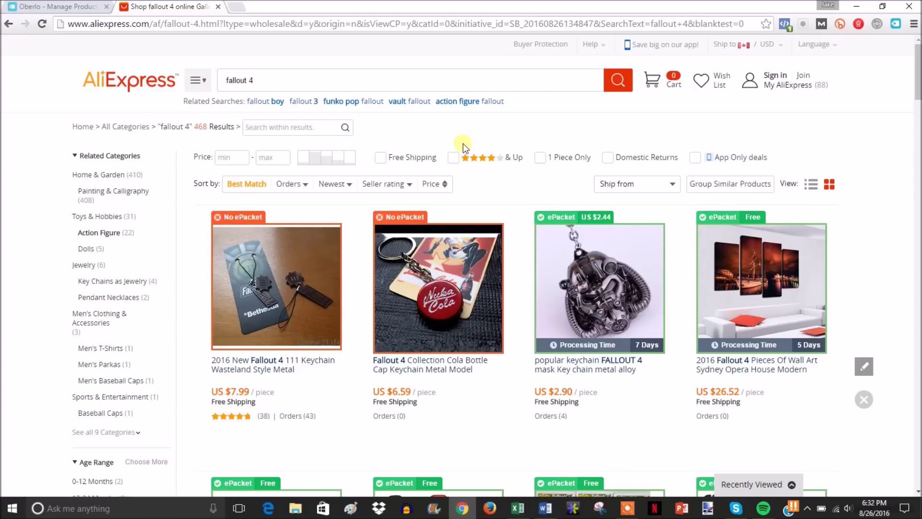
- Scroll through the AliExpress 'fallout 4' search results
scroll(918, 94, "down", 3)
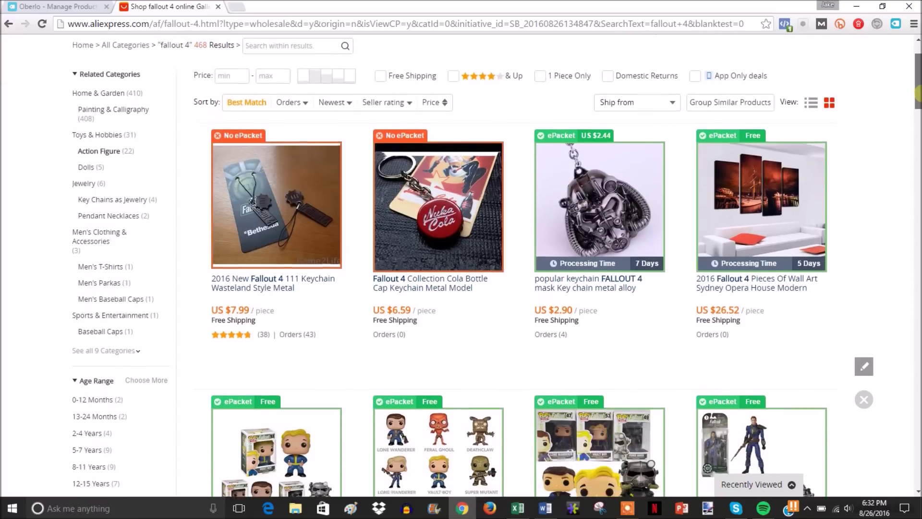
- Import the Wasteland, Nuka Cola and power armor mask keychains plus the Funko Pop Vault Boy set into Oberlo
left_click_drag(918, 94, 917, 99)
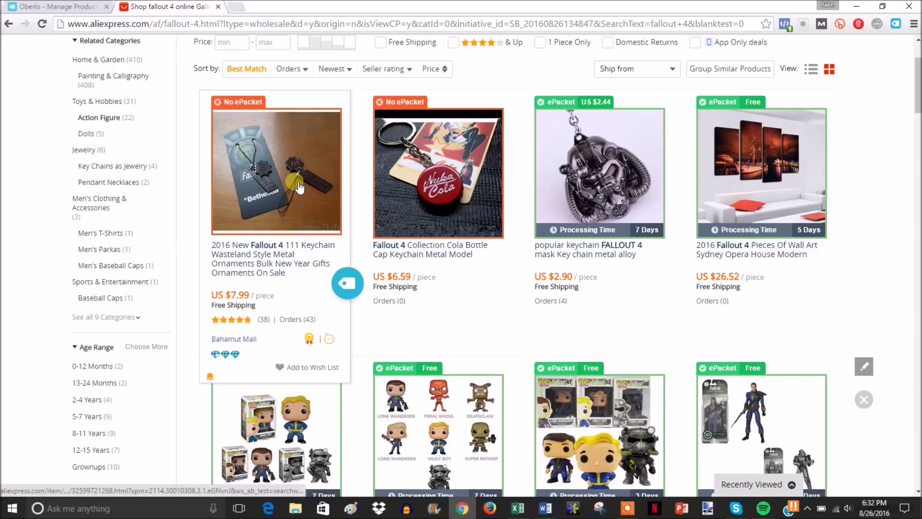
left_click(348, 286)
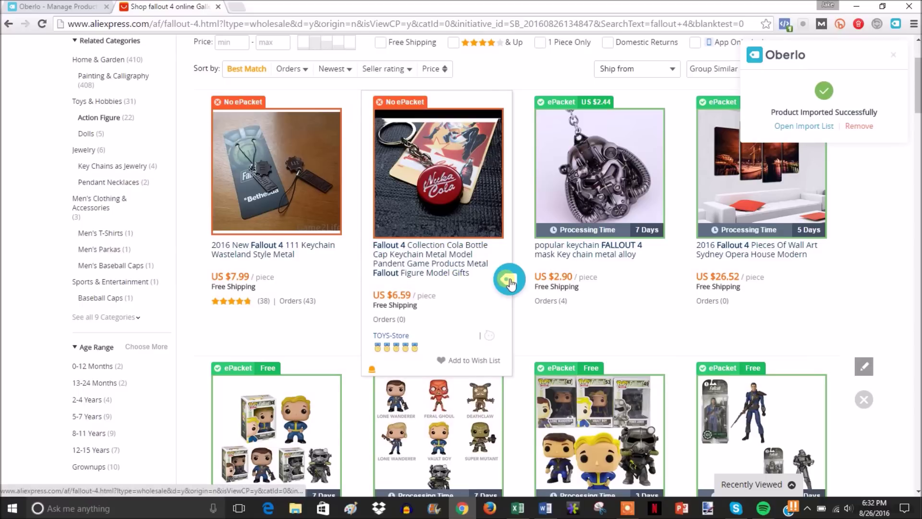
left_click(510, 283)
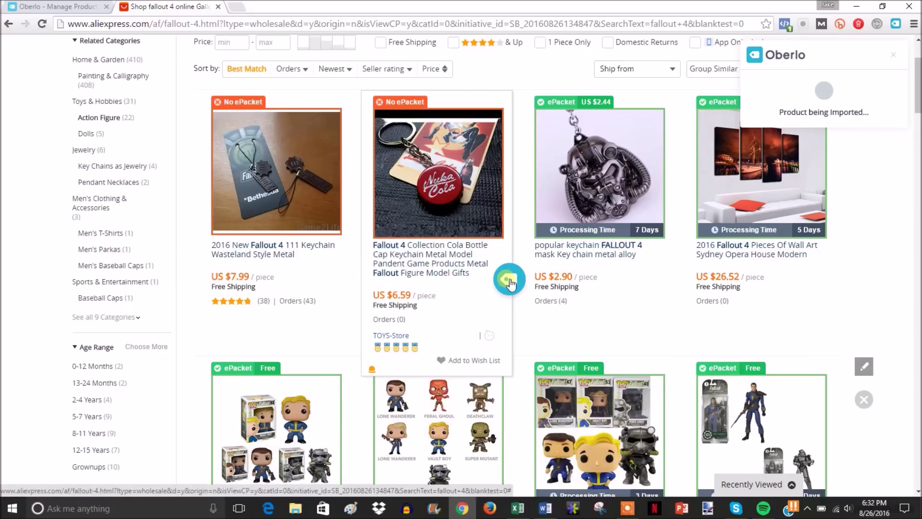
left_click(673, 285)
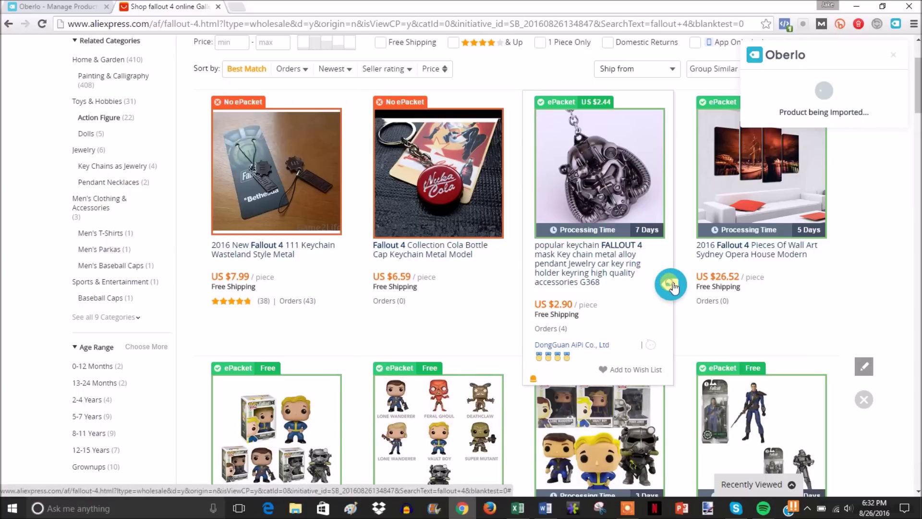
left_click_drag(915, 112, 916, 138)
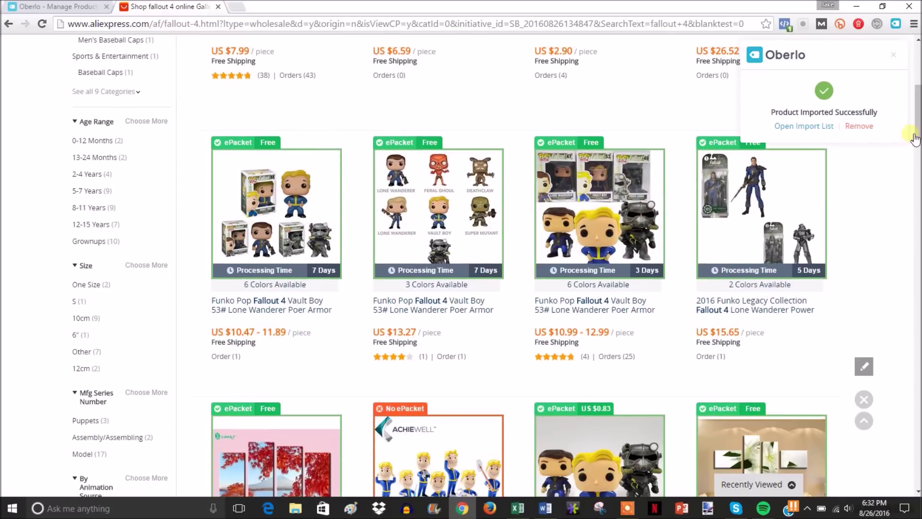
left_click(348, 333)
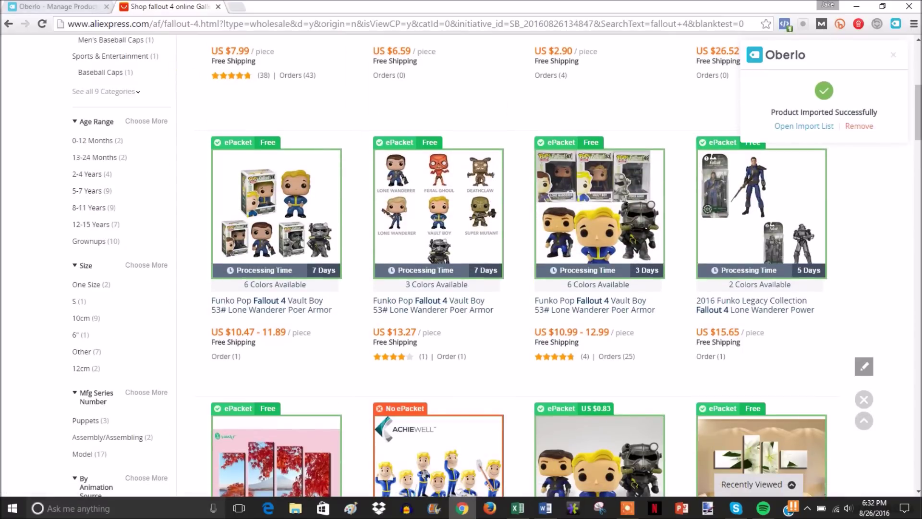
key("ctrl+1")
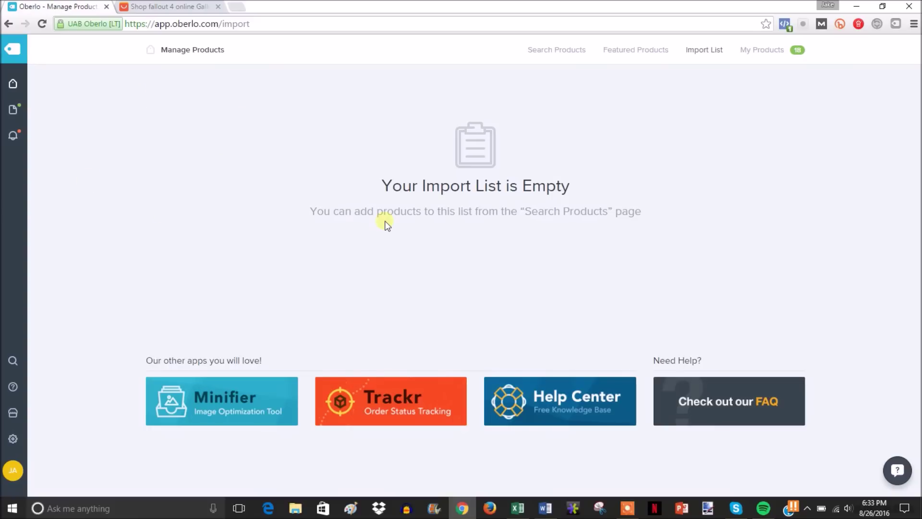
- Reload the Import List and rename the Funko Pop Vault Boy product to 'Fallout 4 Toy'
left_click(42, 24)
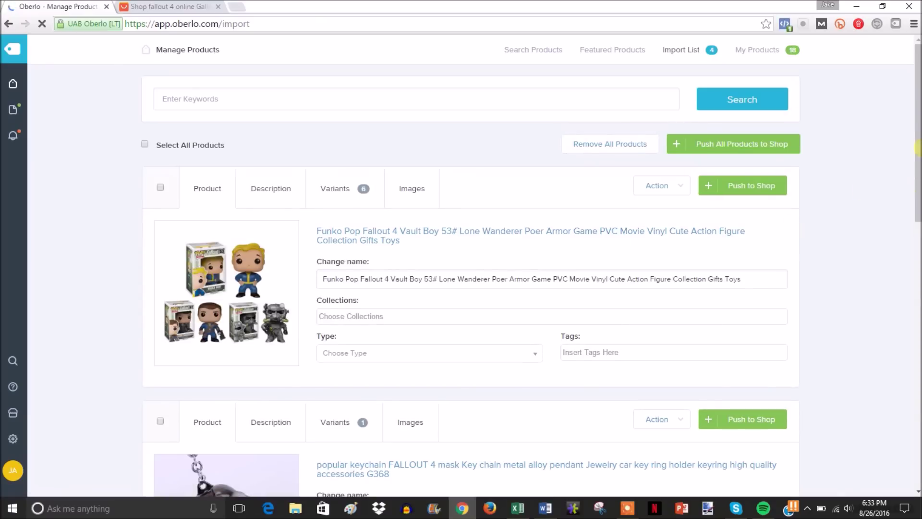
mouse_move(919, 132)
left_mouse_down()
mouse_move(919, 284)
mouse_move(919, 144)
left_mouse_up()
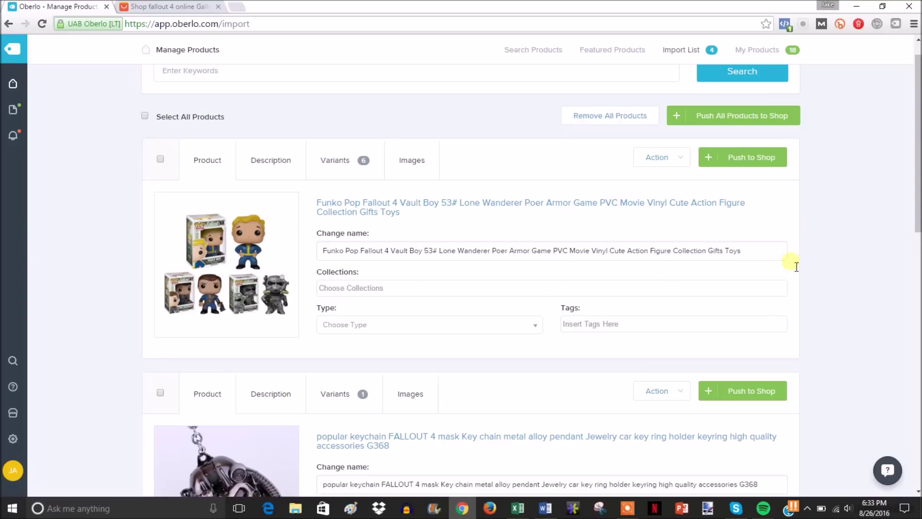
left_click_drag(760, 263, 259, 267)
type("F")
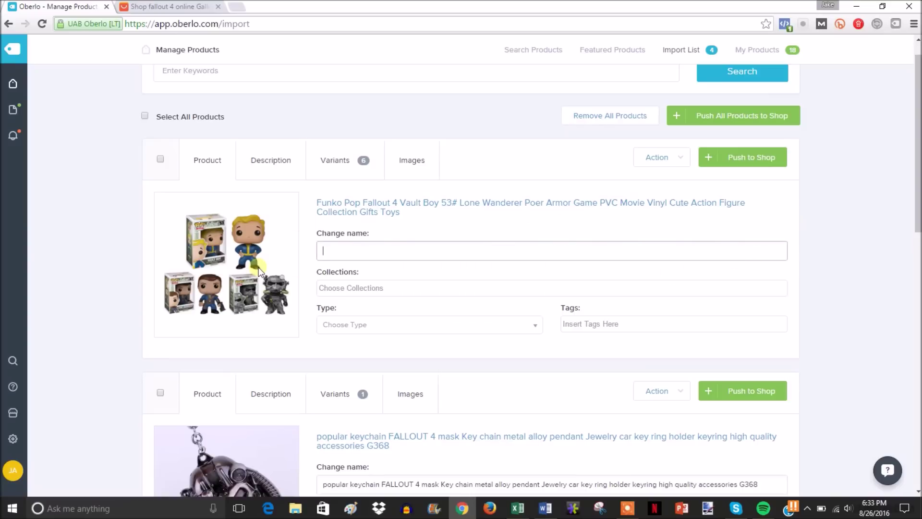
type("allout 4 Toy")
left_click(273, 160)
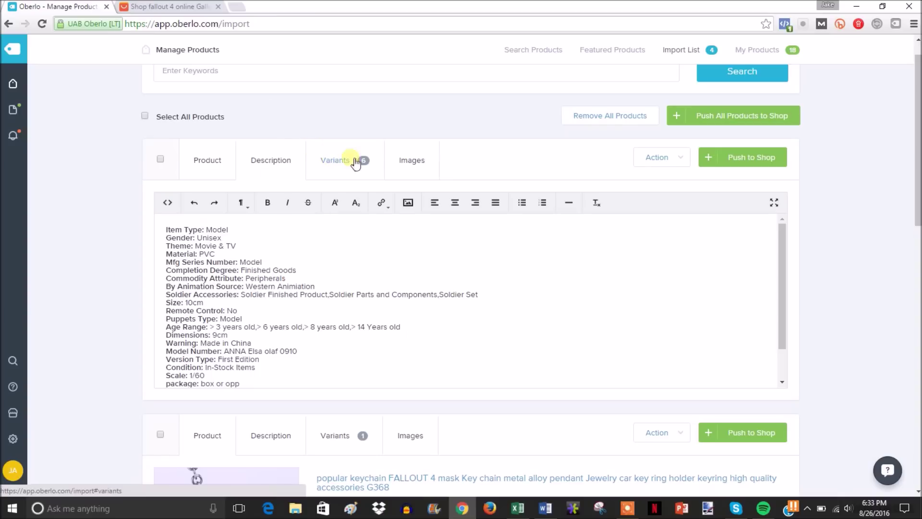
- Check the Fallout 4 Toy's images, then list its six variants priced 11.89
left_click(419, 164)
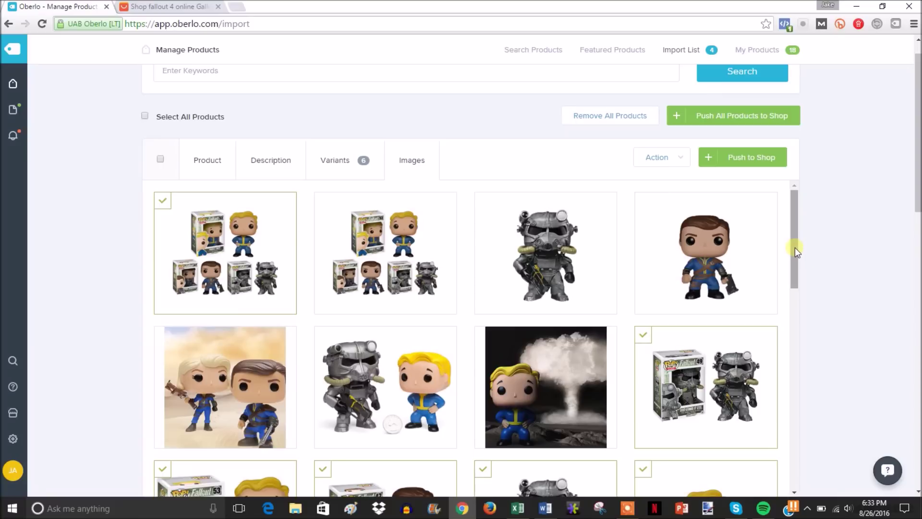
mouse_move(795, 247)
left_mouse_down()
mouse_move(796, 290)
mouse_move(798, 255)
left_mouse_up()
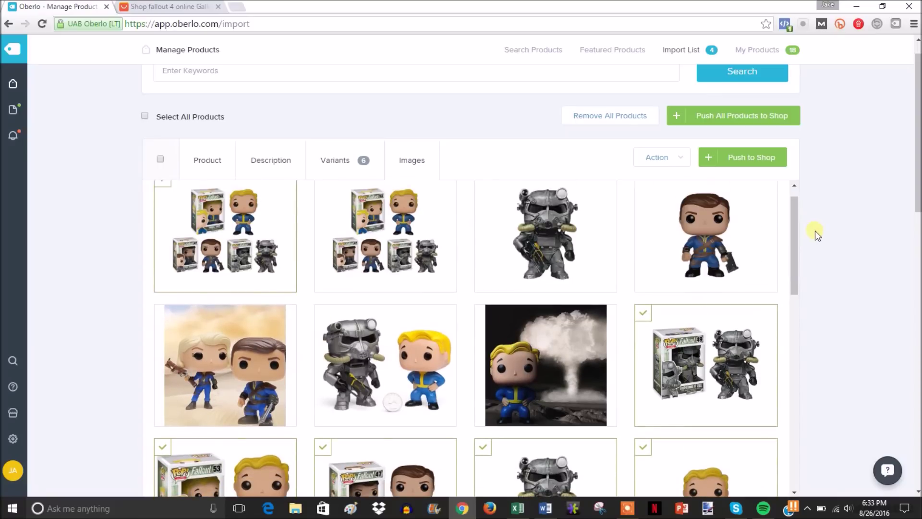
left_click_drag(791, 247, 795, 212)
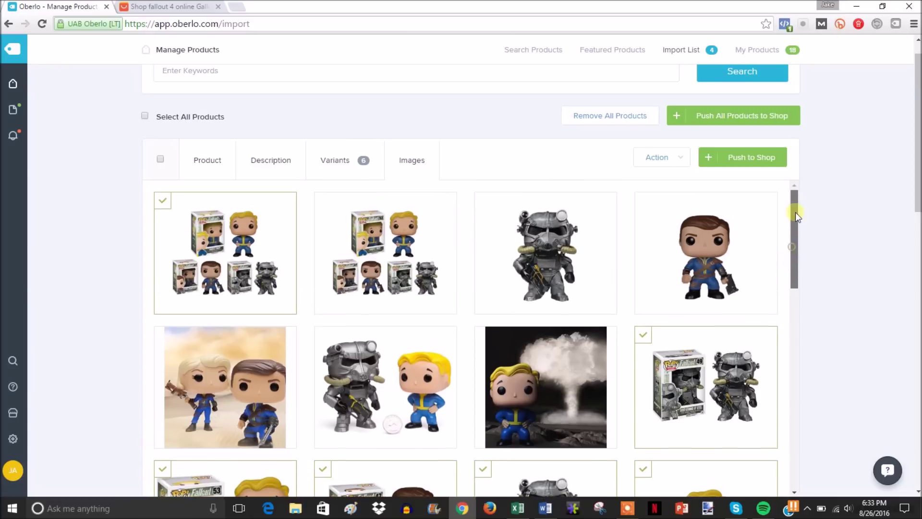
left_click(354, 161)
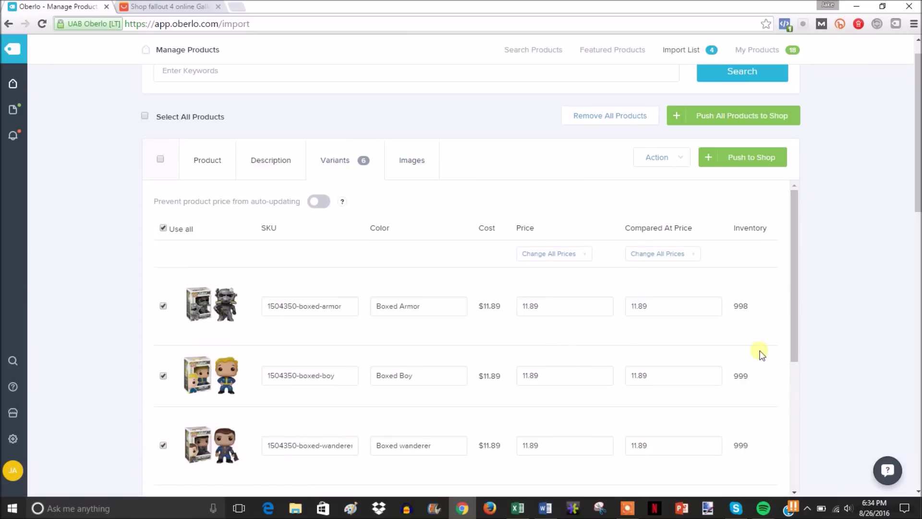
left_click_drag(794, 305, 797, 259)
- Select the Boxed Armor variant's colour name, then clear that selection
left_click_drag(443, 304, 265, 326)
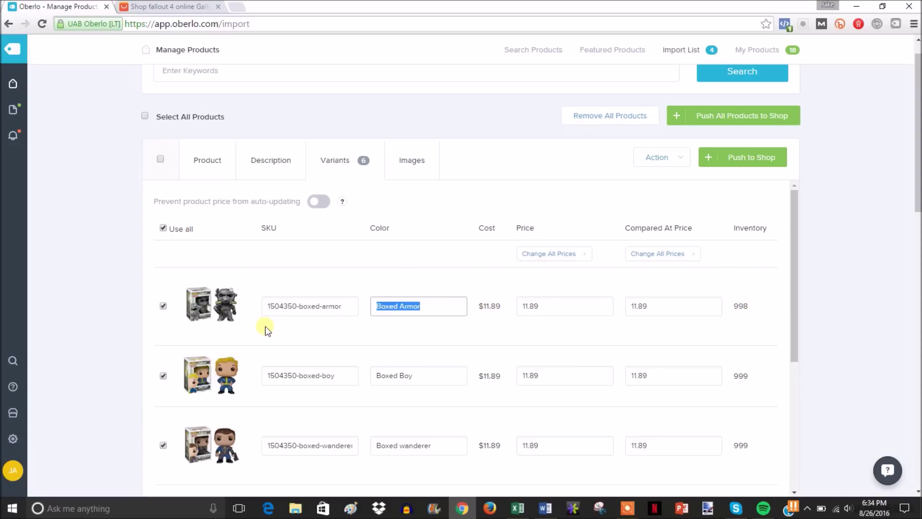
left_click(378, 232)
double_click(380, 231)
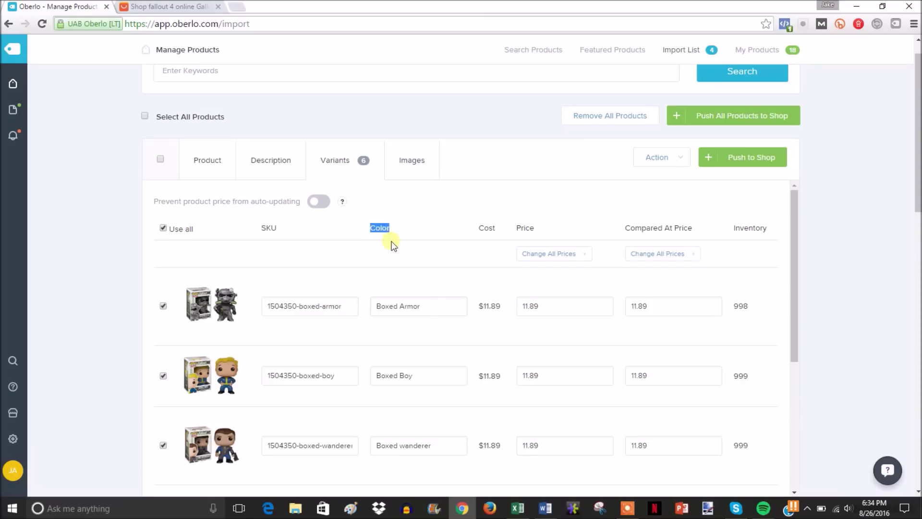
left_click(392, 232)
left_click_drag(796, 240, 795, 200)
- Price the Boxed Armor variant at 24.99 with a 24.99 compared-at price
double_click(558, 311)
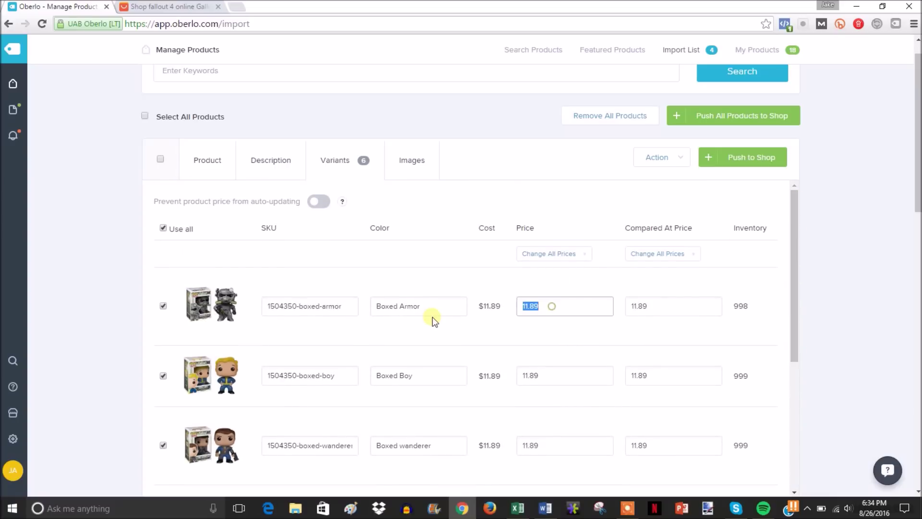
type("24.999")
key("Tab")
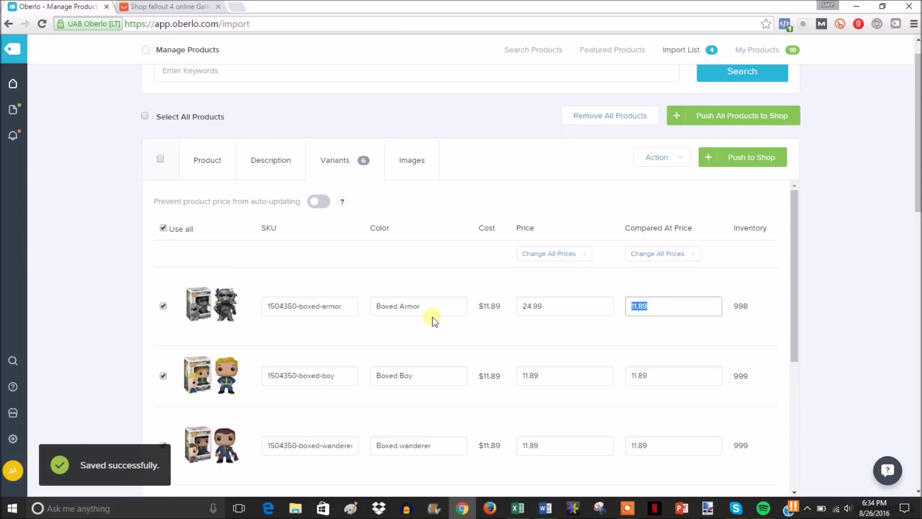
type("24.99")
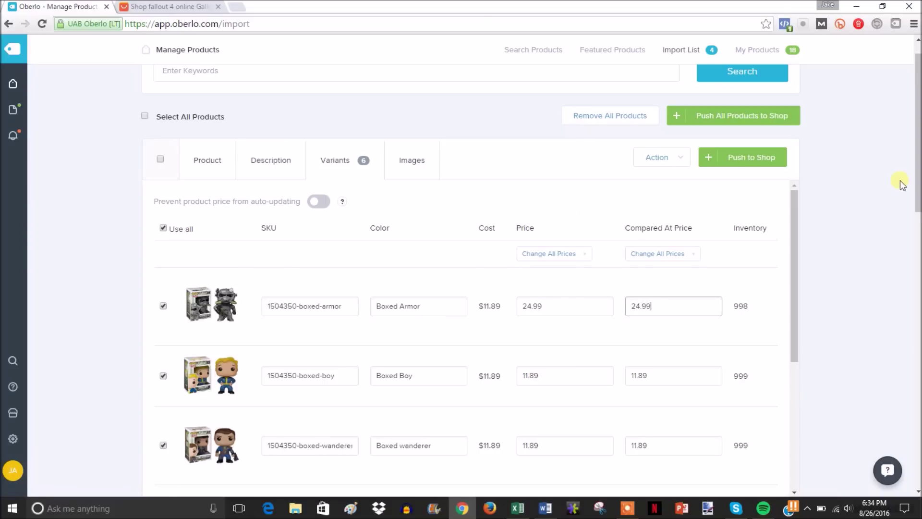
left_click_drag(919, 173, 919, 284)
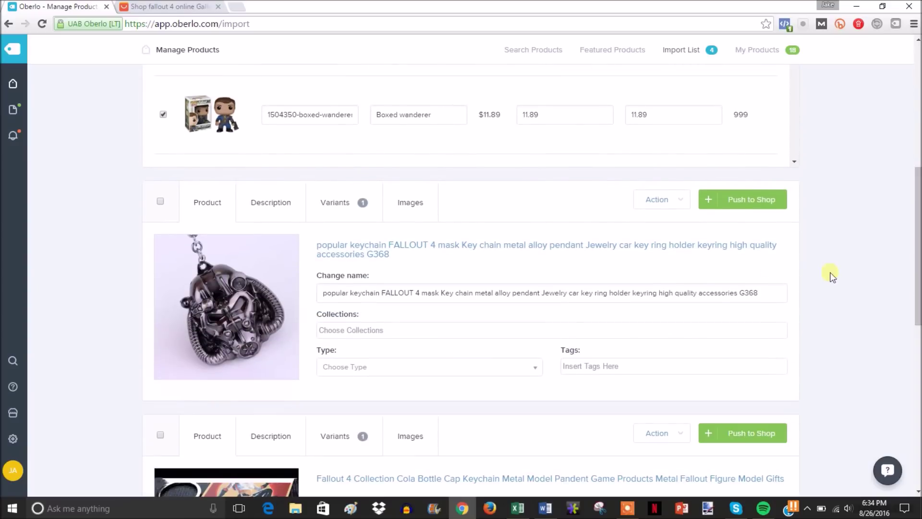
left_click(769, 293)
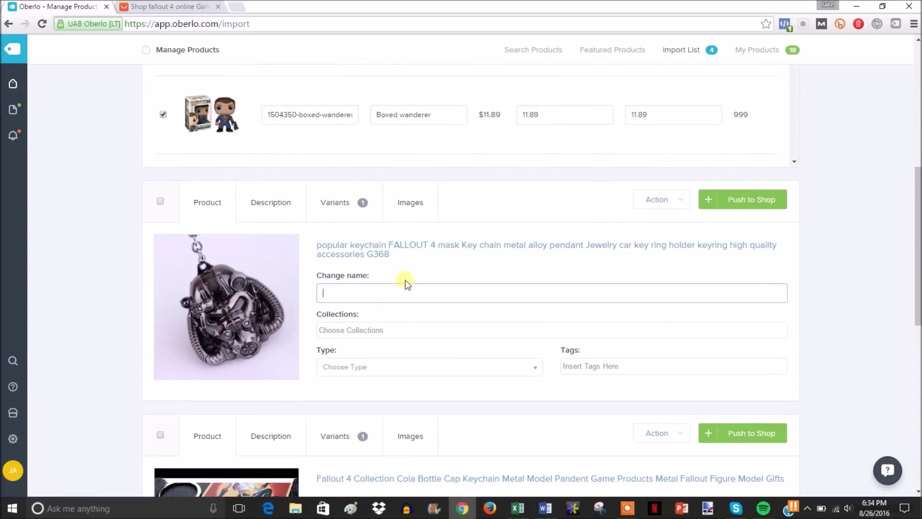
- Rename the mask keychain to 'Fallout Keychain' and glance at its images
type("Fallo")
type("ut Keychain")
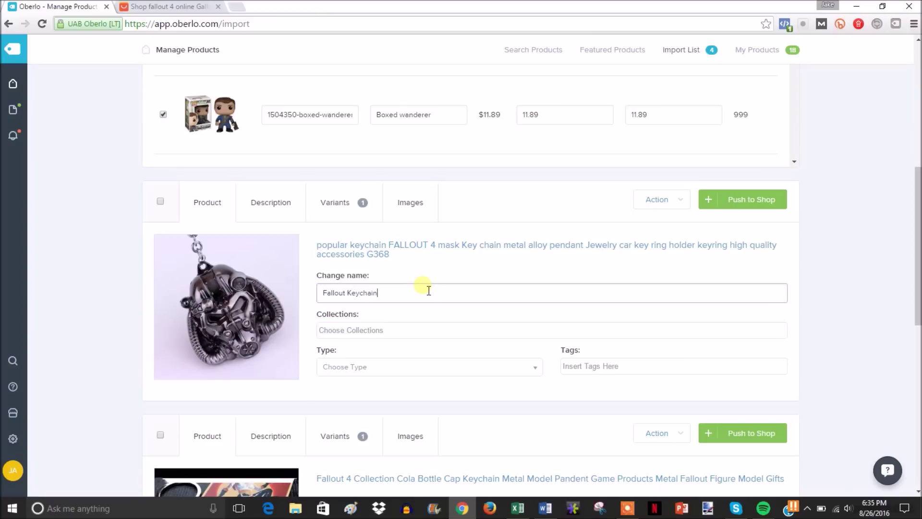
left_click(411, 205)
left_click(206, 204)
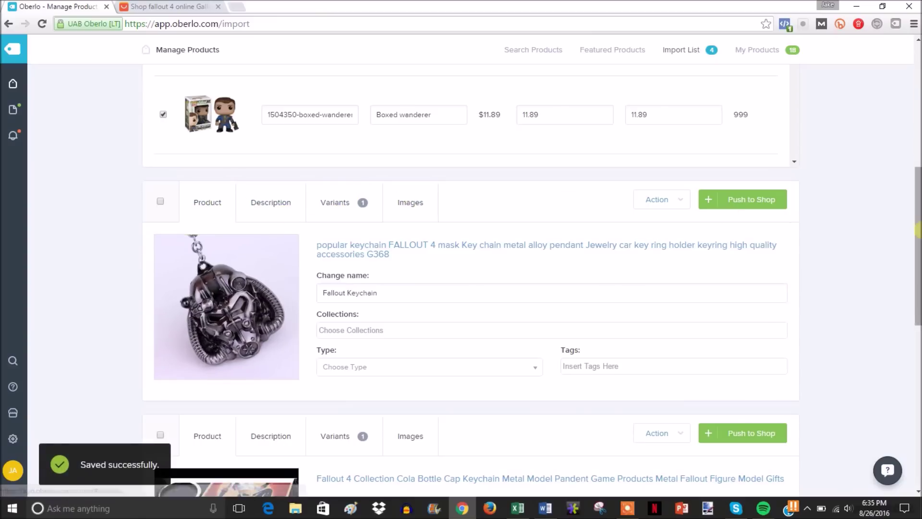
scroll(918, 231, "down", 5)
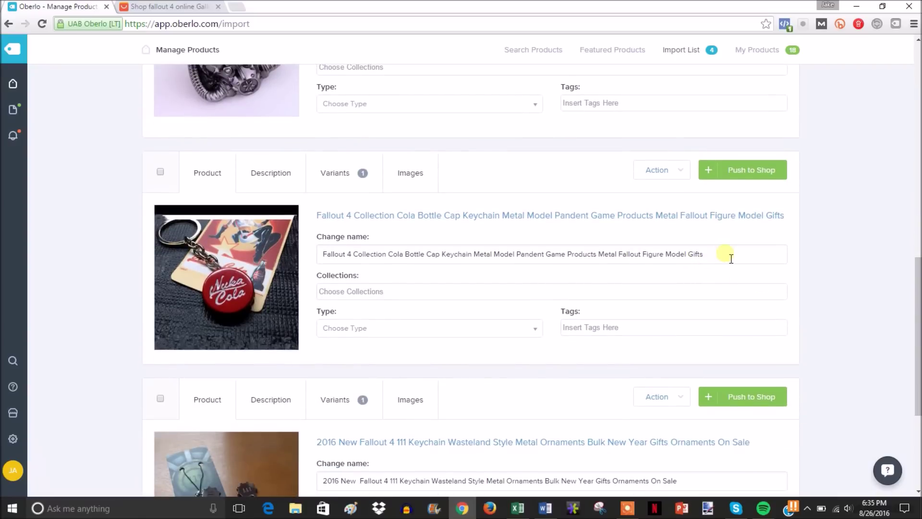
- Rename the cola bottle-cap keychain to 'Nuka Cola'
left_click_drag(731, 259, 278, 237)
type("Nuka ")
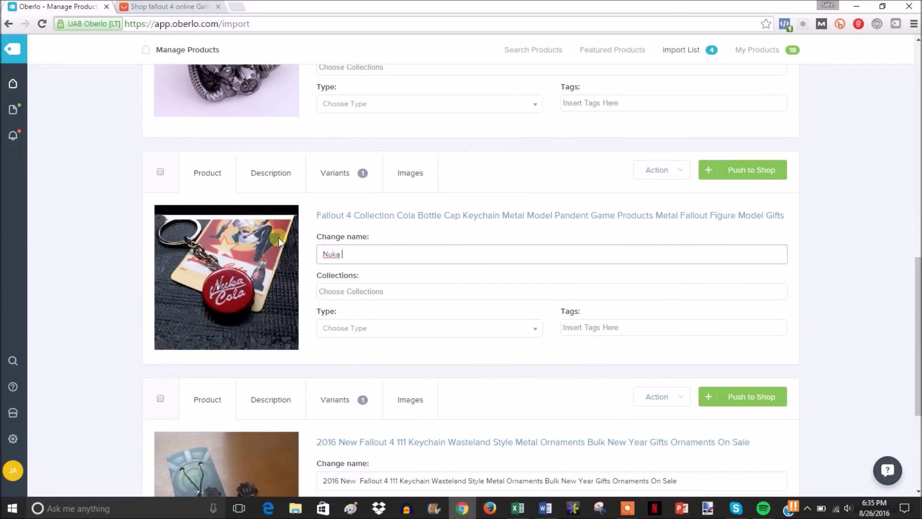
type("Cola")
key("BackSpace")
key("BackSpace")
key("BackSpace")
type("ola")
left_click_drag(918, 298, 917, 349)
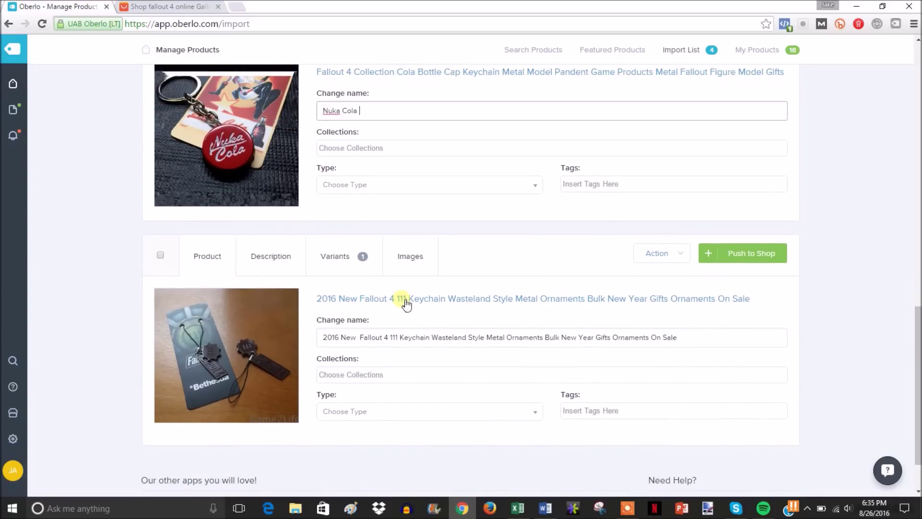
scroll(492, 346, "up", 7)
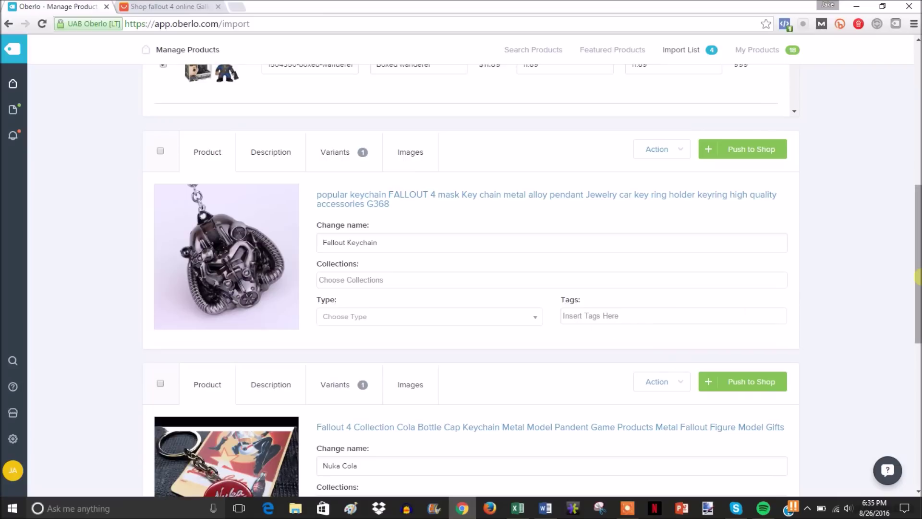
- Glance at the AliExpress search results, then return to the Oberlo import list
scroll(918, 278, "up", 8)
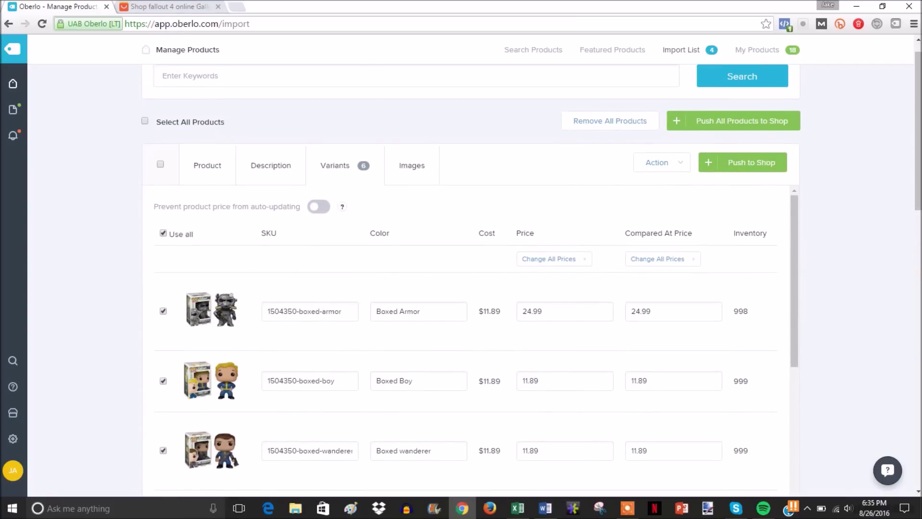
left_click(182, 6)
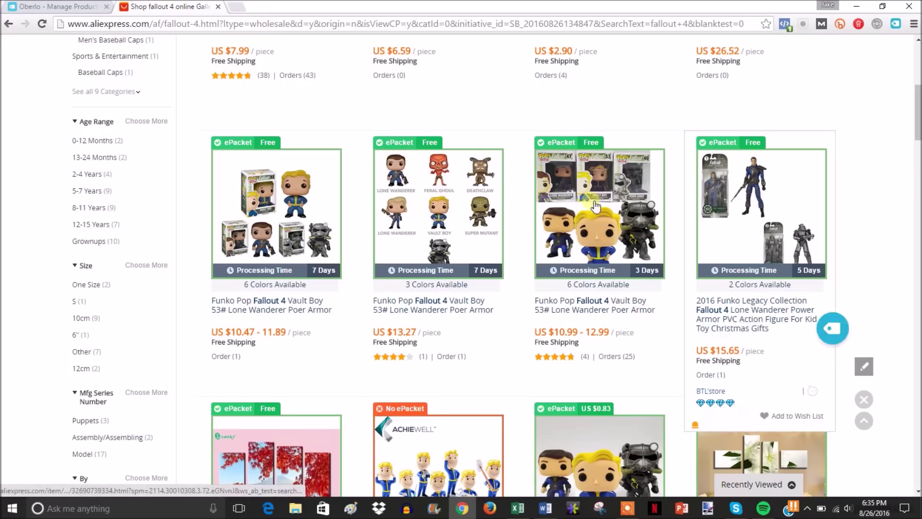
key("ctrl+Tab")
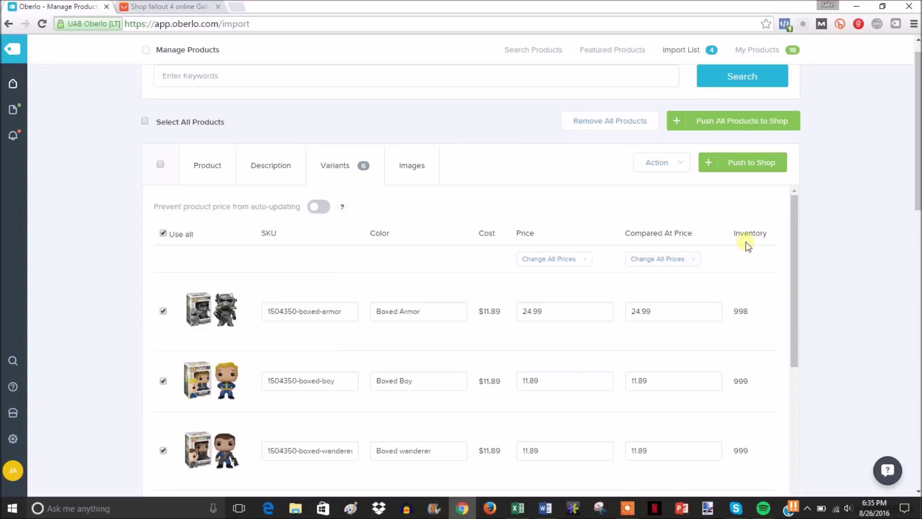
left_click_drag(918, 193, 919, 212)
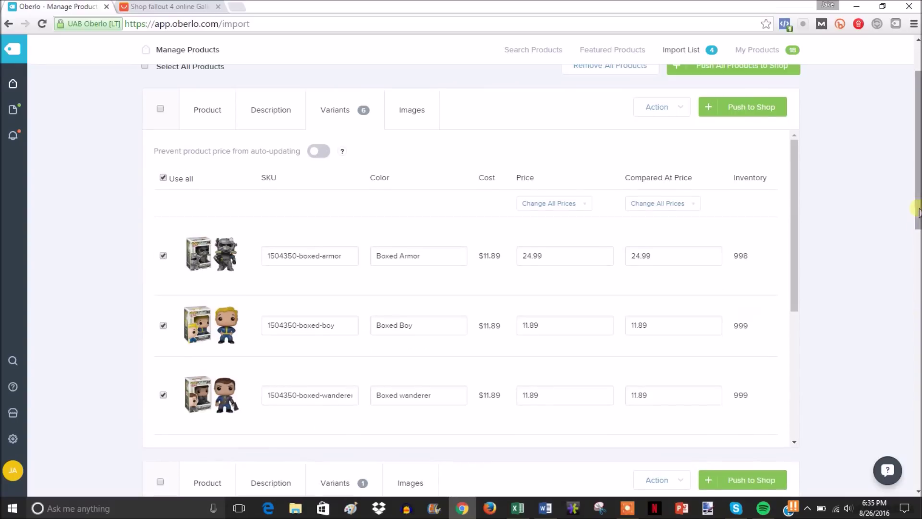
- Tick the boxed figures product, then Select All Products so all four are selected
left_click(161, 108)
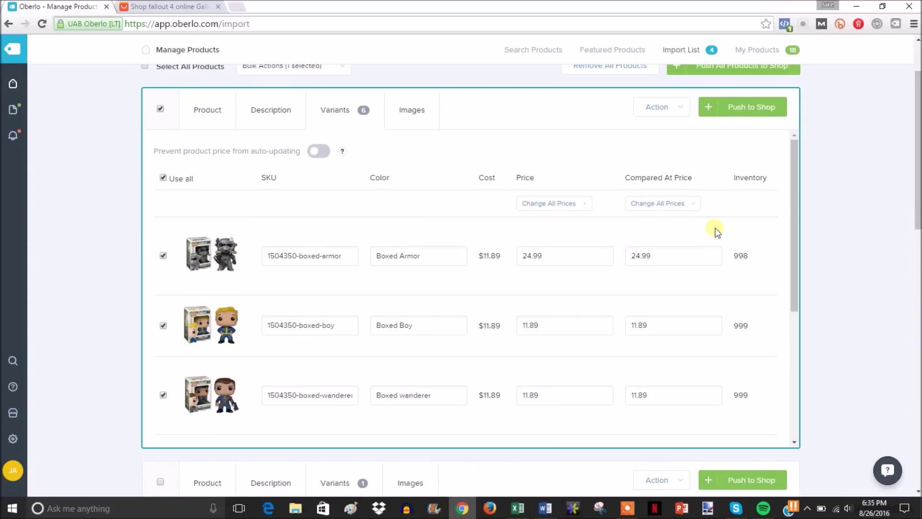
scroll(716, 230, "up", 2)
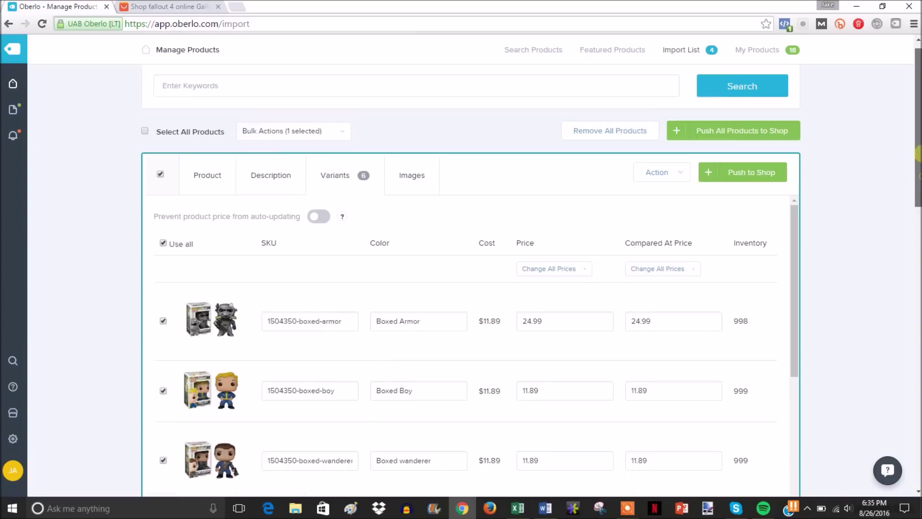
left_click(145, 133)
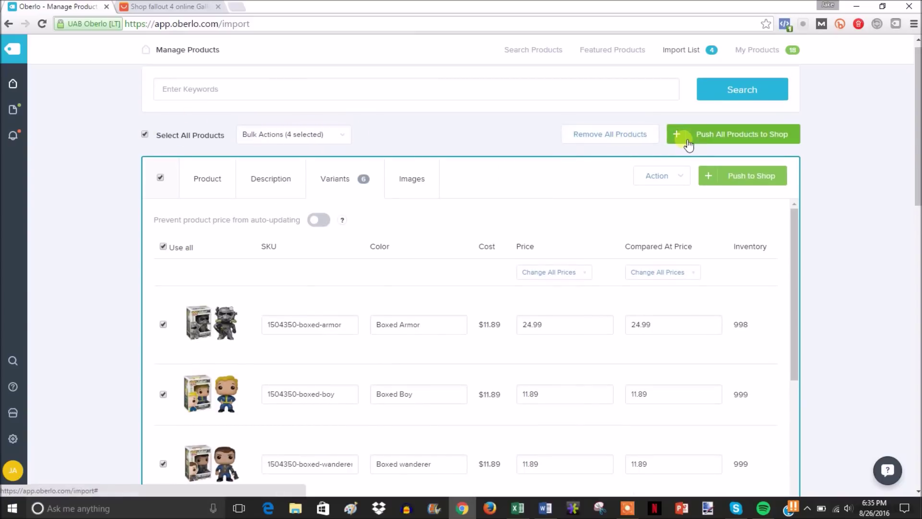
mouse_move(918, 134)
left_mouse_down()
mouse_move(918, 417)
mouse_move(918, 127)
mouse_move(918, 139)
left_mouse_up()
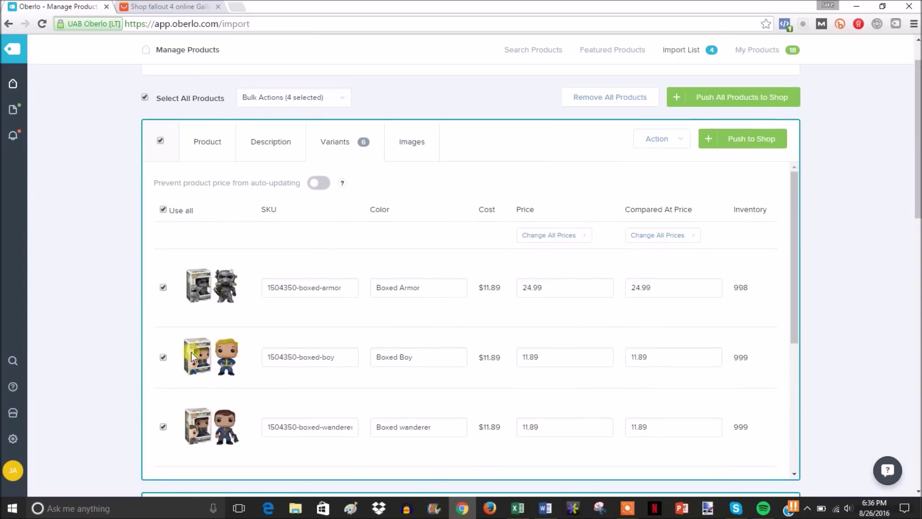
left_click_drag(797, 284, 802, 389)
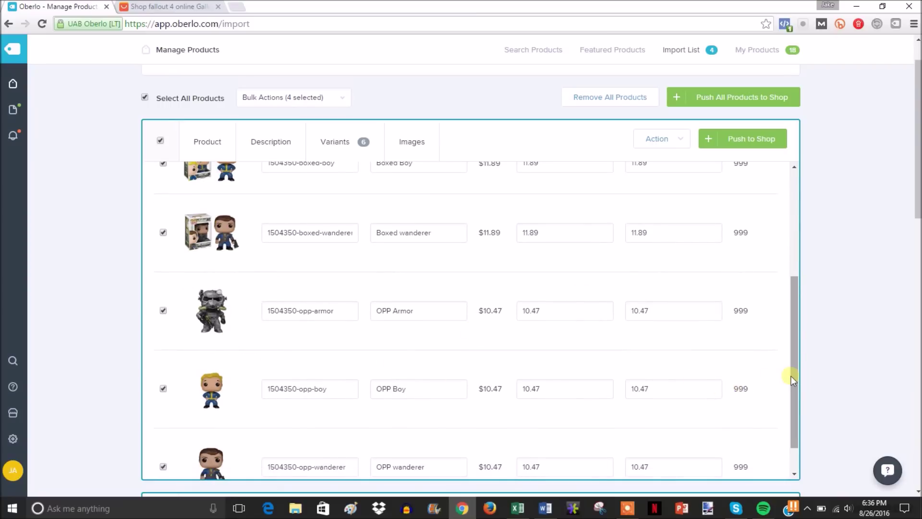
left_click_drag(791, 379, 798, 219)
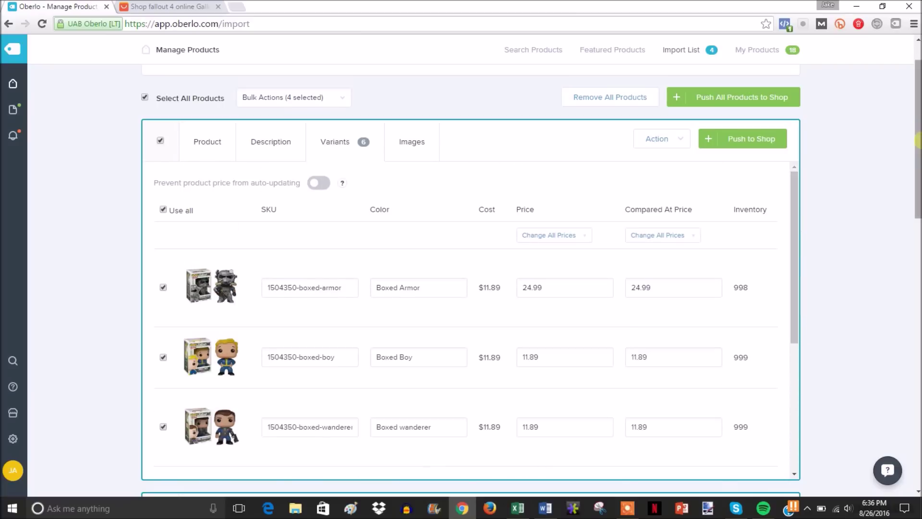
left_click_drag(918, 124, 918, 324)
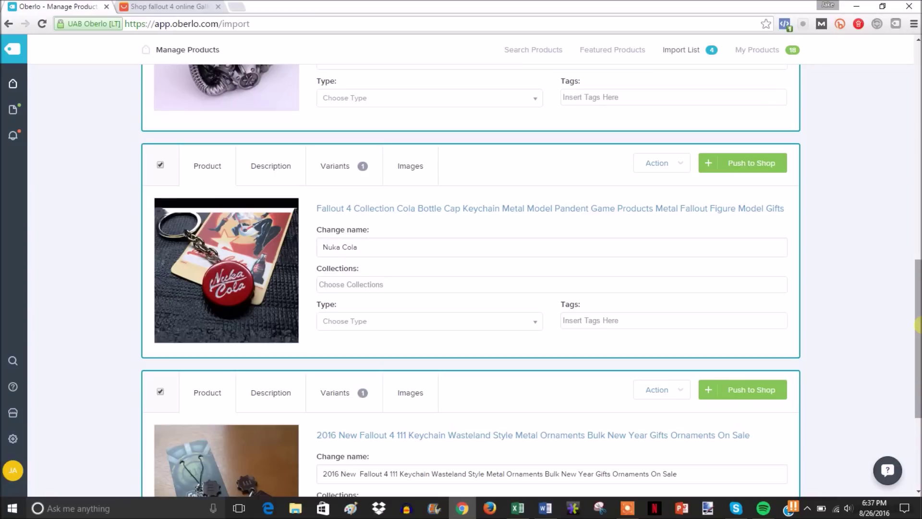
left_click_drag(918, 325, 918, 102)
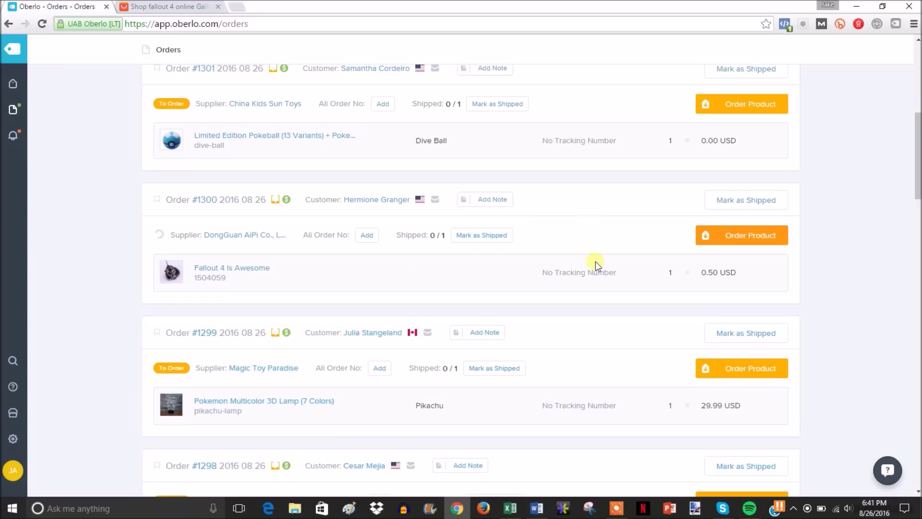
- Order the Fallout 4 mask keychain from its AliExpress supplier
left_click(724, 239)
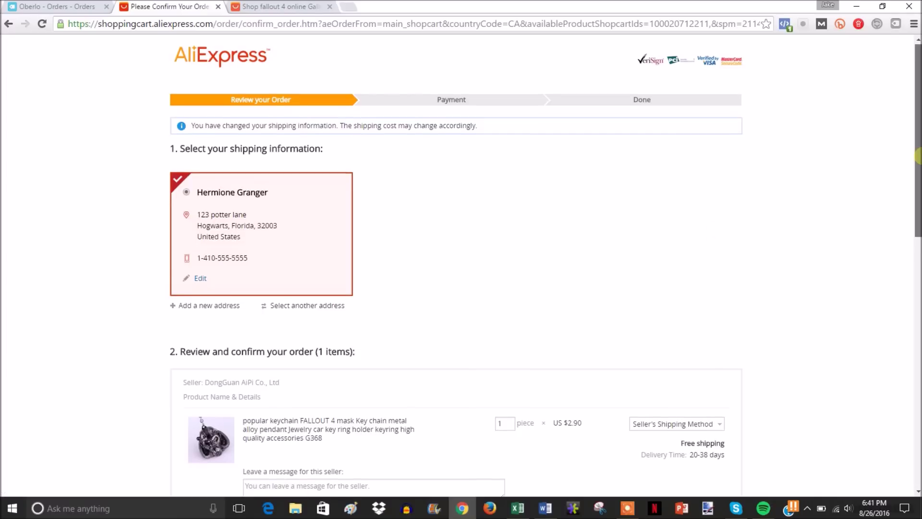
- Scroll the AliExpress order review to check the auto-filled shipping address and free delivery
scroll(917, 157, "down", 1)
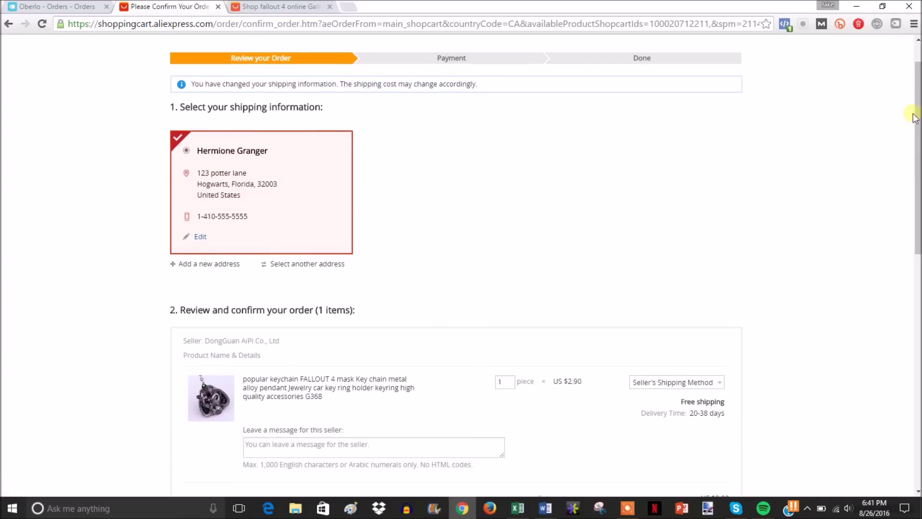
scroll(917, 91, "up", 1)
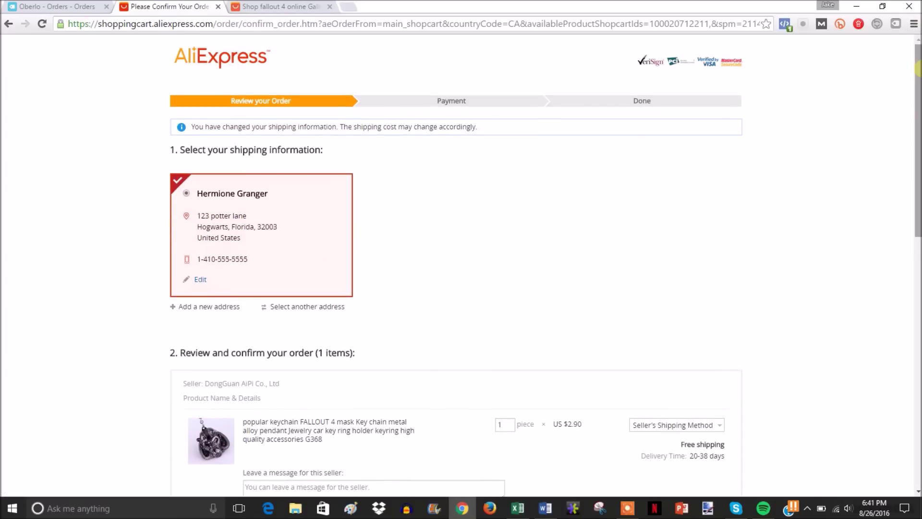